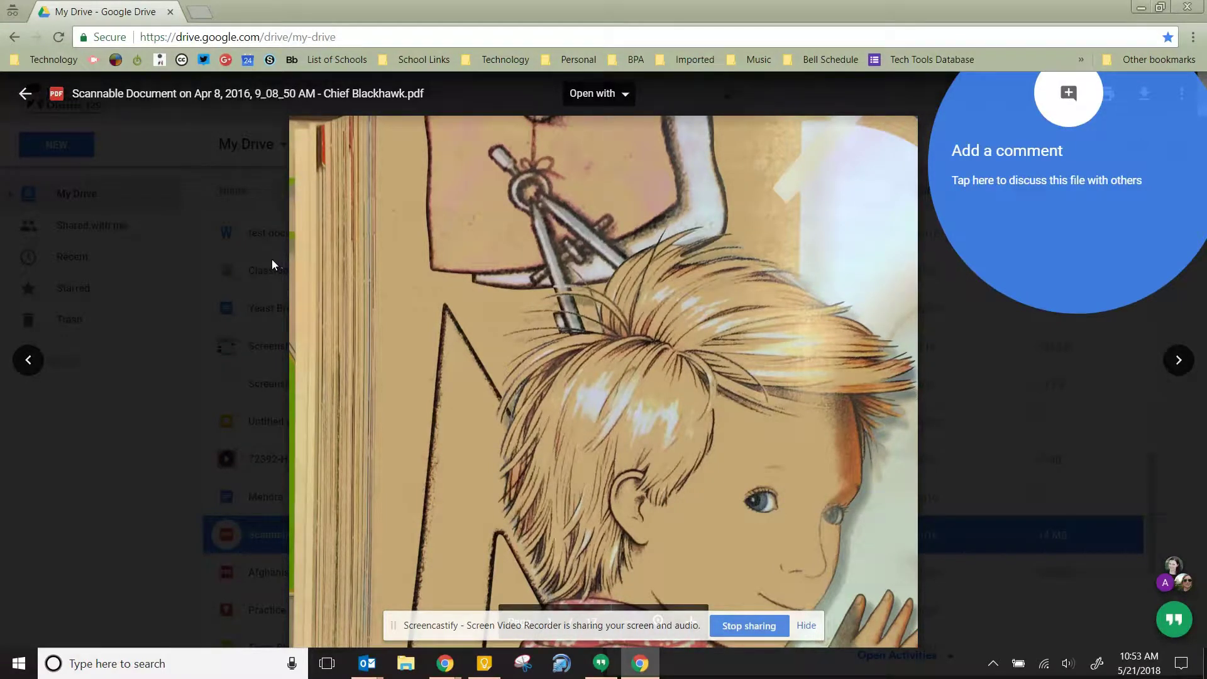
Step: Open the scanned PDF with Xodo PDF Reader & Annotator and allow Xodo to access the Google account
{"action": "left_click", "coordinate": [610, 96]}
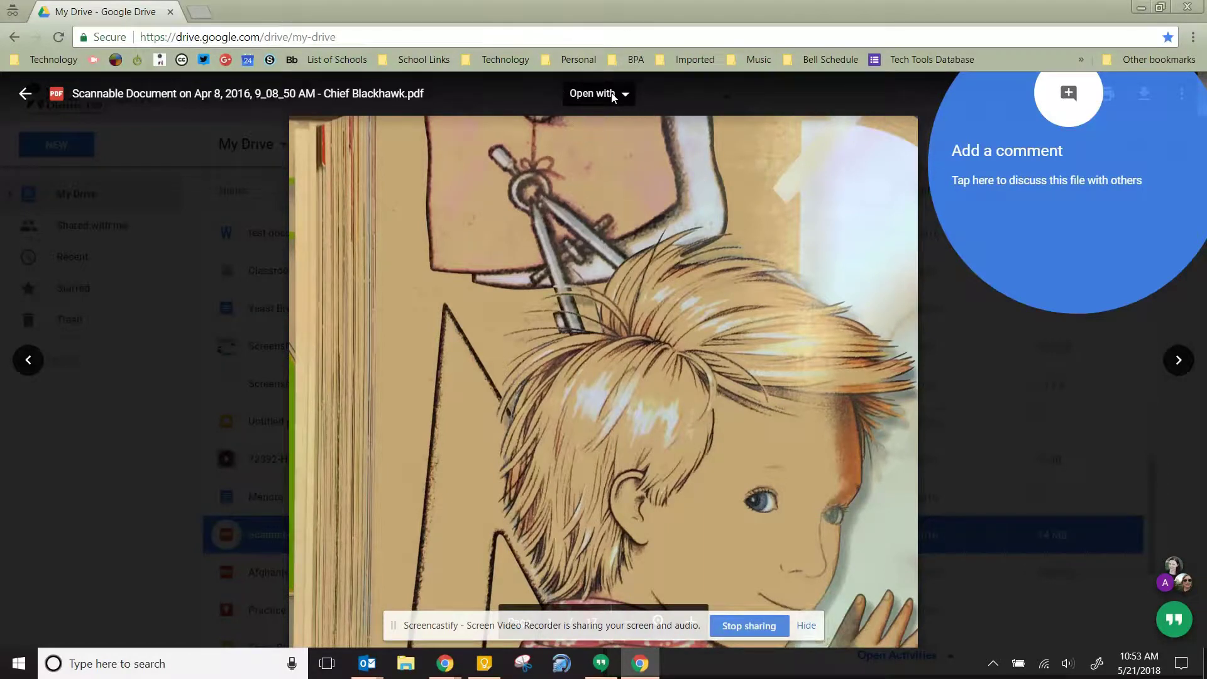
{"action": "left_click", "coordinate": [611, 96]}
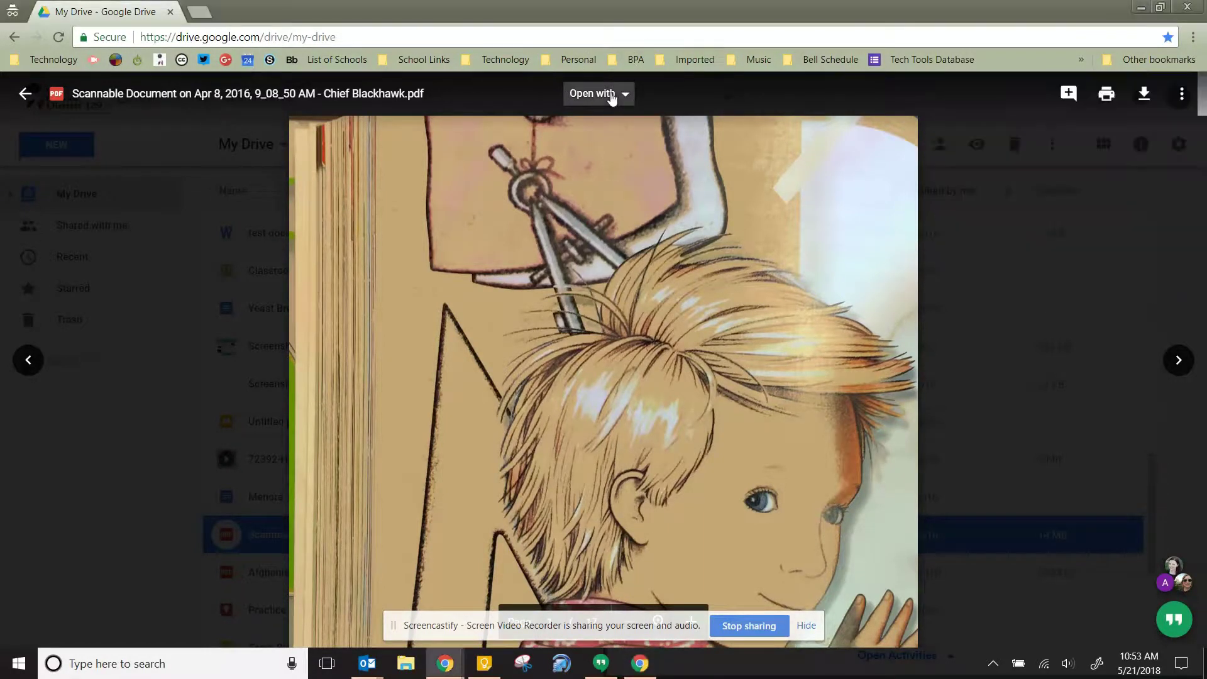
{"action": "left_click", "coordinate": [612, 96]}
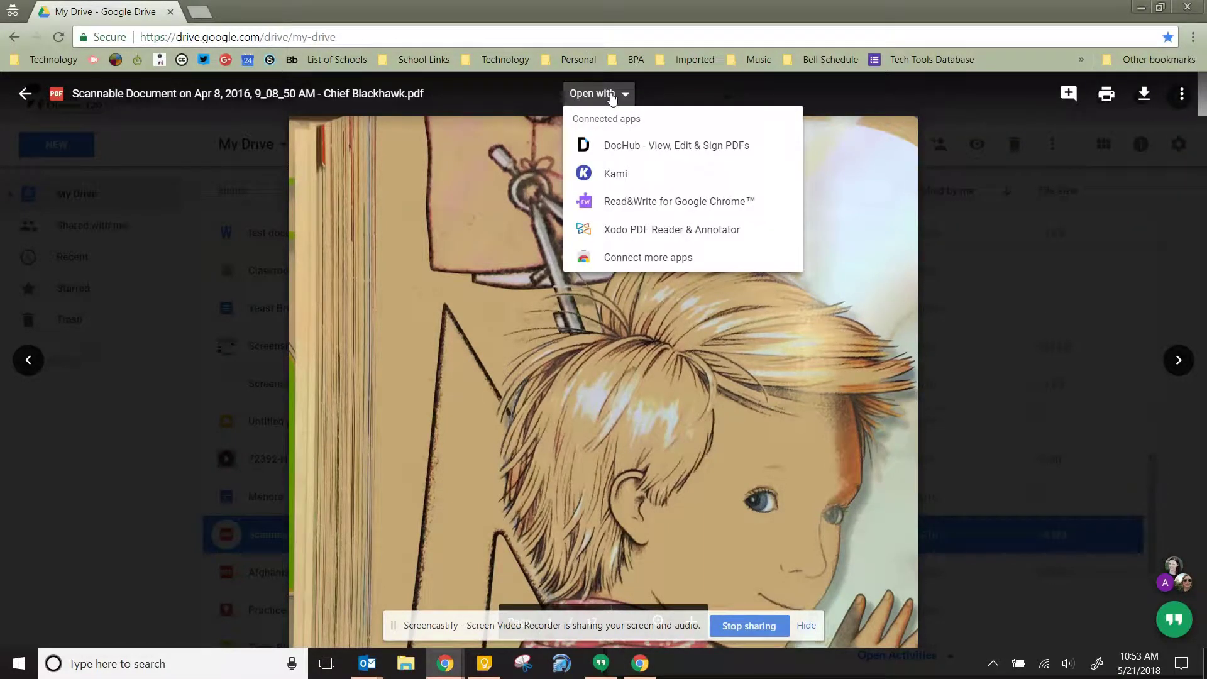
{"action": "left_click", "coordinate": [629, 236]}
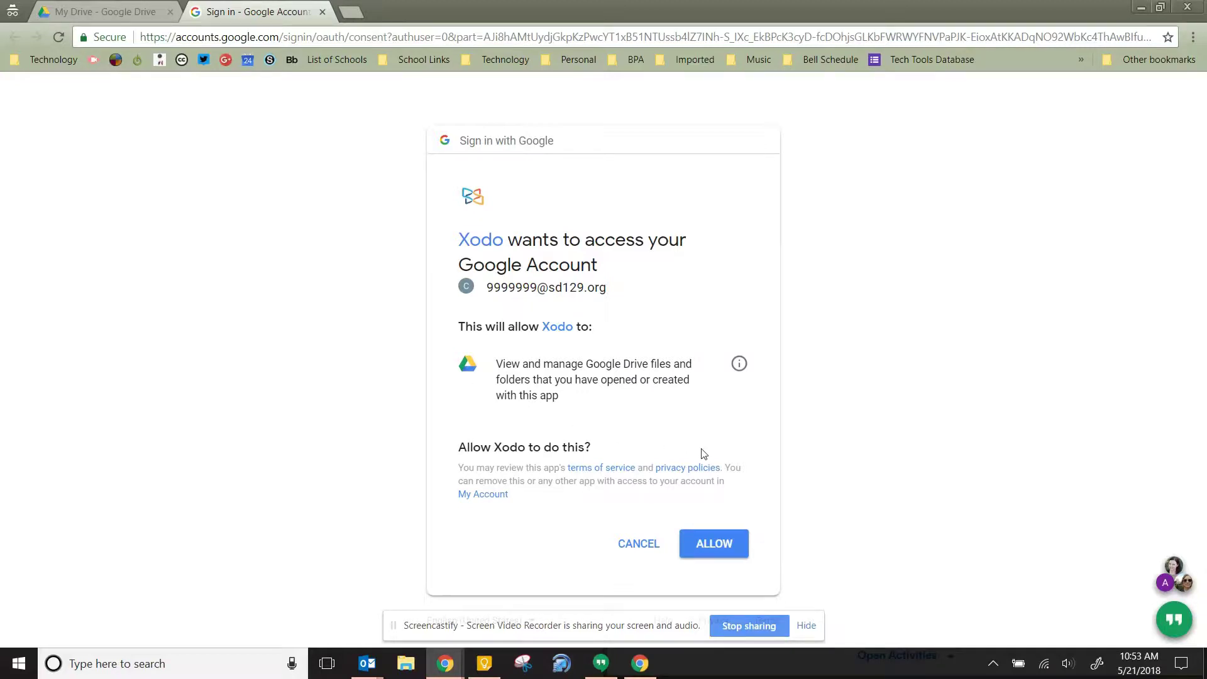
{"action": "left_click", "coordinate": [700, 551]}
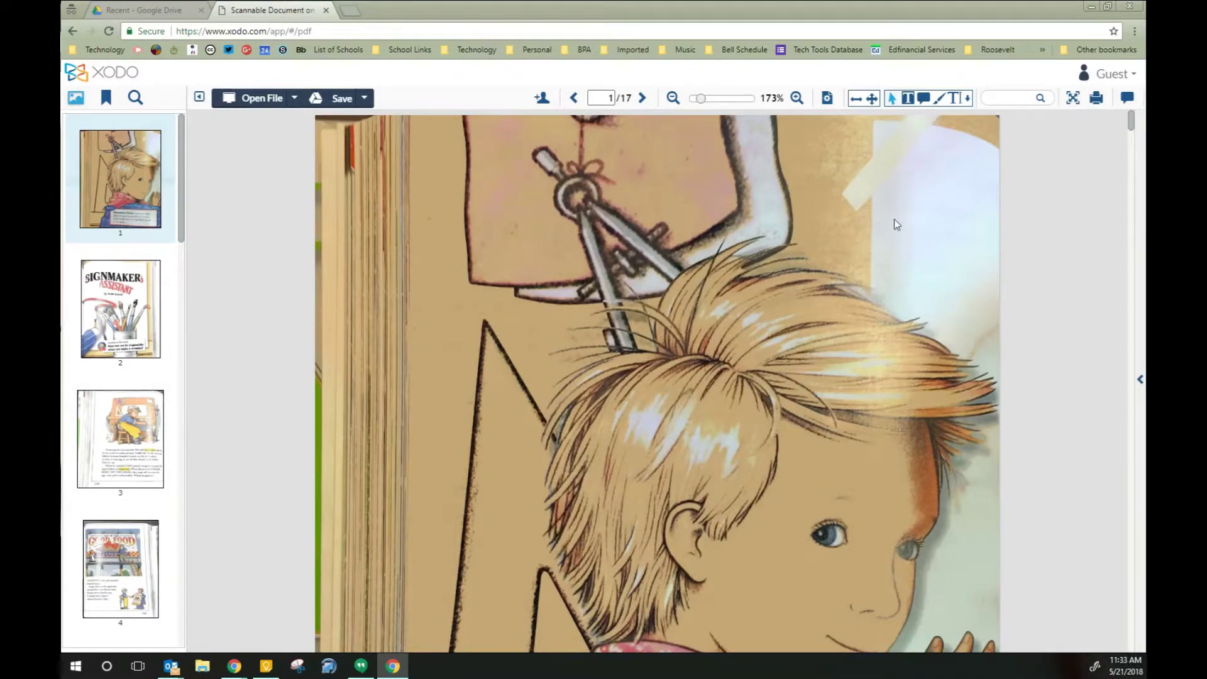
Step: On page 2, draw freehand circles around the author credit and the black-tipped brush, plus an arrow pointing down at the brush
{"action": "scroll", "coordinate": [906, 251], "scroll_direction": "down", "scroll_amount": 6}
{"action": "scroll", "coordinate": [911, 279], "scroll_direction": "down", "scroll_amount": 6}
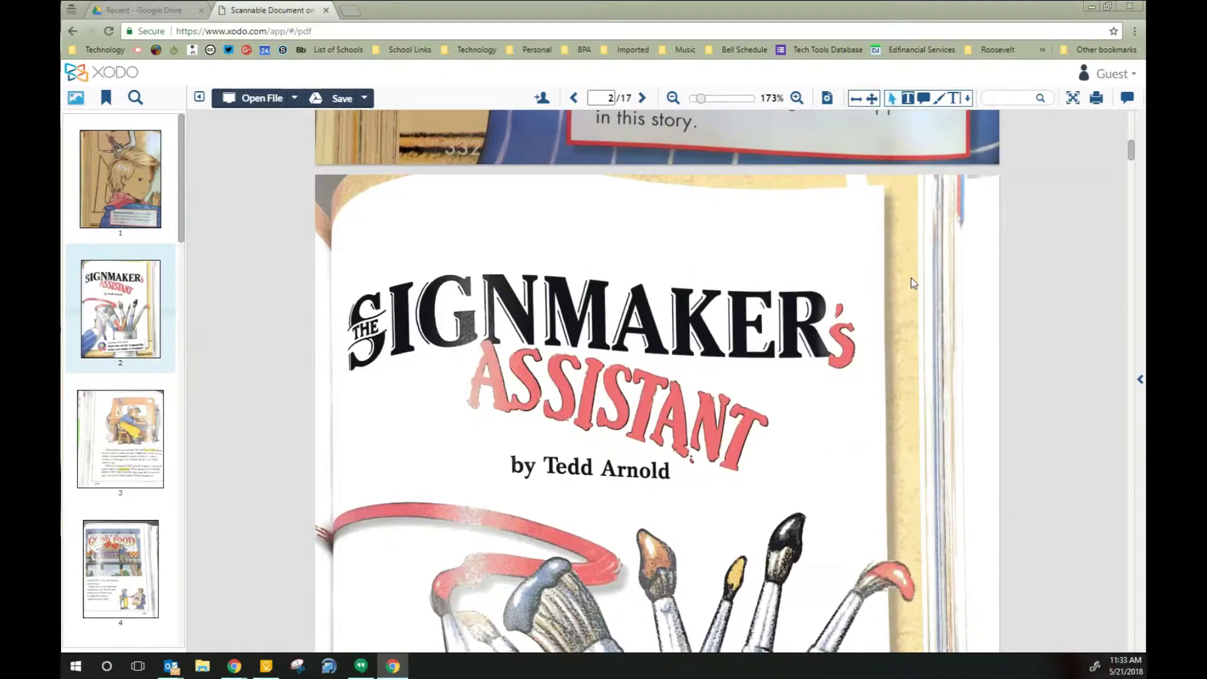
{"action": "scroll", "coordinate": [911, 278], "scroll_direction": "down", "scroll_amount": 5}
{"action": "scroll", "coordinate": [911, 278], "scroll_direction": "up", "scroll_amount": 1}
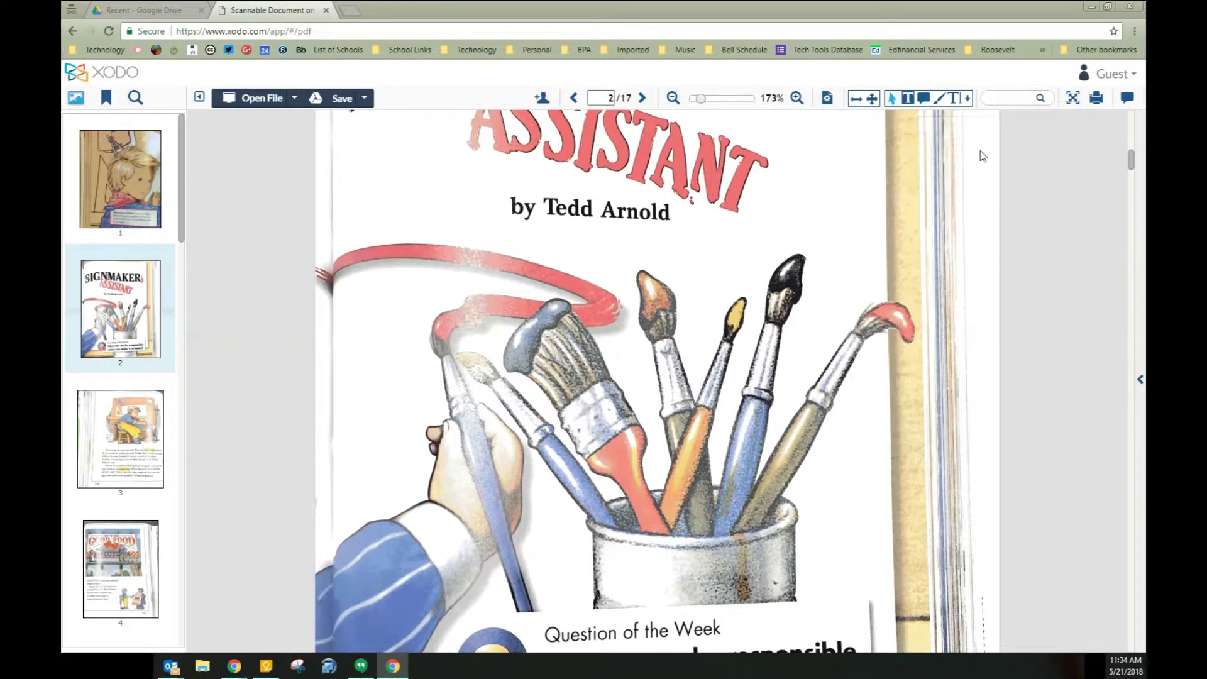
{"action": "left_click", "coordinate": [941, 108]}
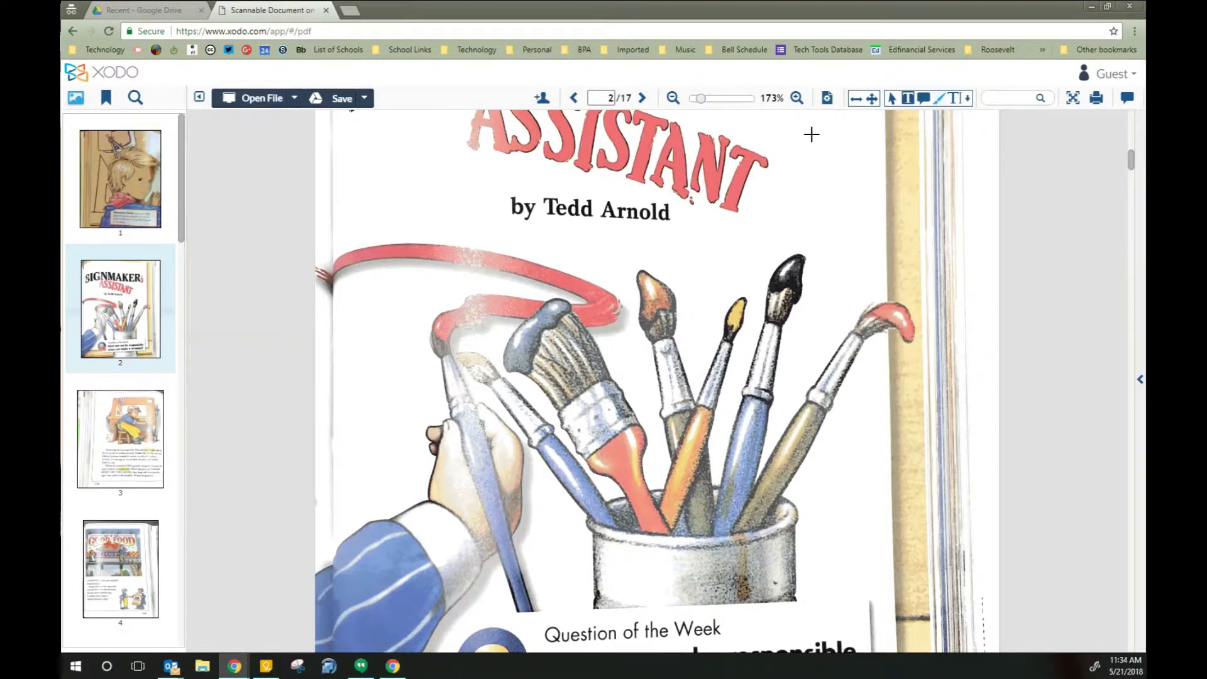
{"action": "mouse_move", "coordinate": [692, 198]}
{"action": "left_mouse_down"}
{"action": "mouse_move", "coordinate": [547, 168]}
{"action": "mouse_move", "coordinate": [517, 256]}
{"action": "mouse_move", "coordinate": [685, 236]}
{"action": "mouse_move", "coordinate": [695, 200]}
{"action": "left_mouse_up"}
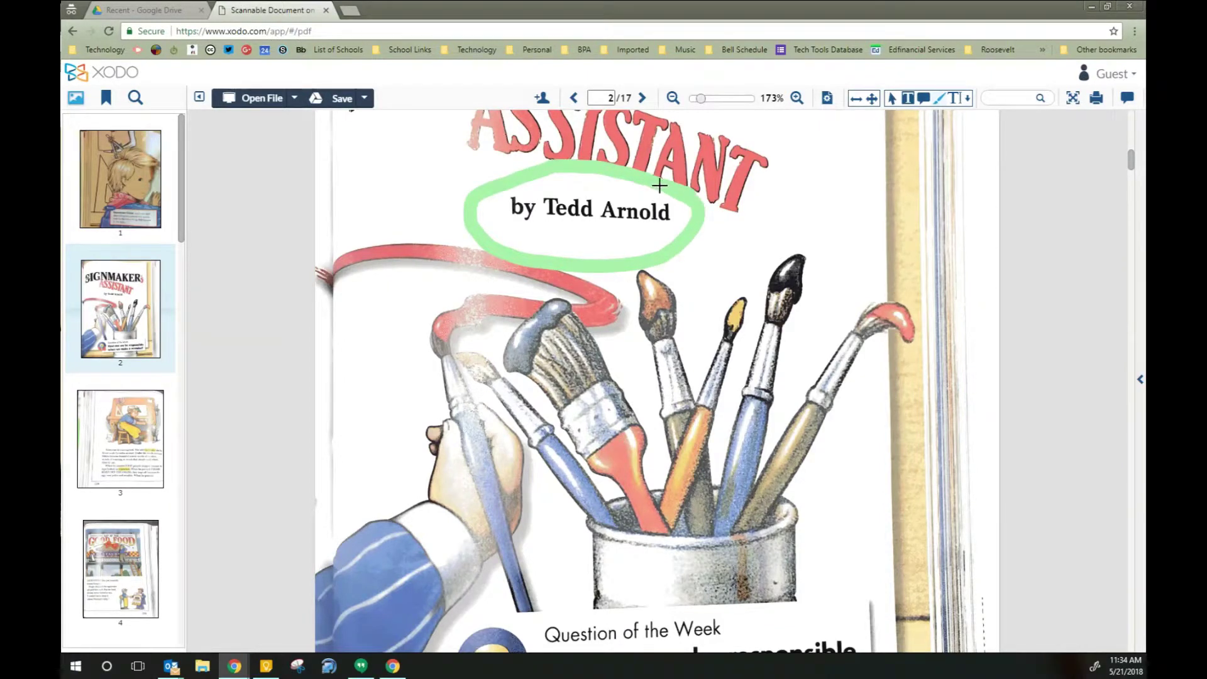
{"action": "mouse_move", "coordinate": [823, 240]}
{"action": "left_mouse_down"}
{"action": "mouse_move", "coordinate": [716, 325]}
{"action": "mouse_move", "coordinate": [836, 264]}
{"action": "mouse_move", "coordinate": [797, 250]}
{"action": "left_mouse_up"}
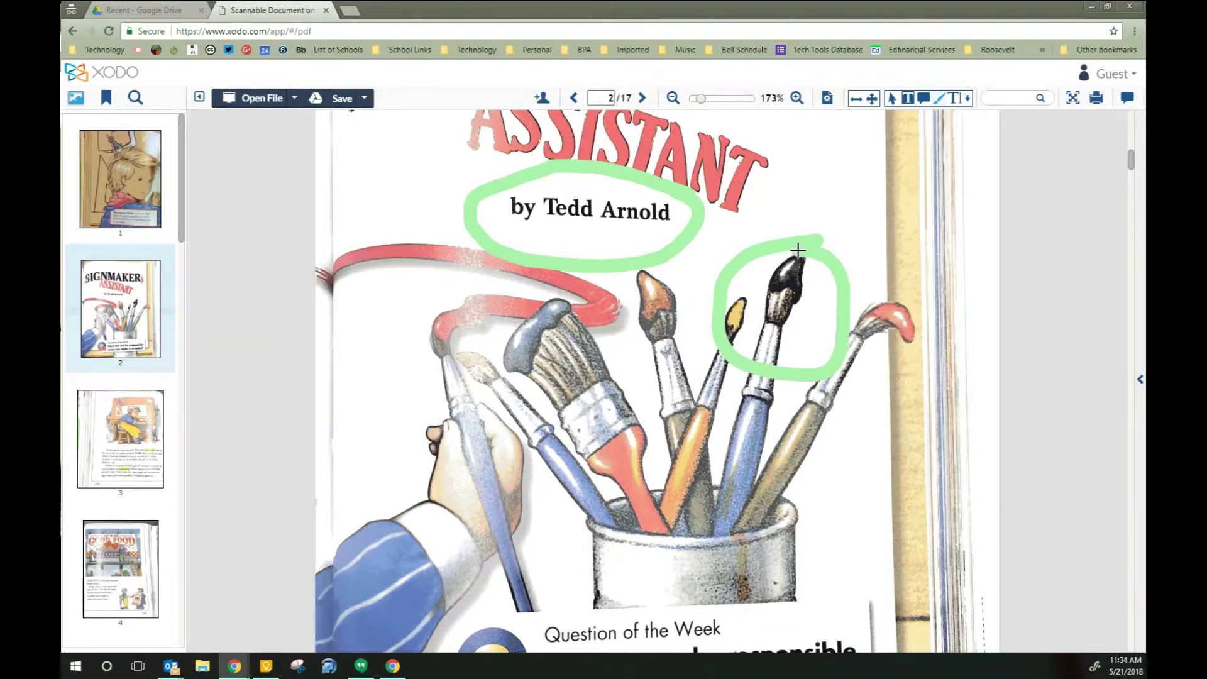
{"action": "mouse_move", "coordinate": [844, 167]}
{"action": "left_mouse_down"}
{"action": "mouse_move", "coordinate": [832, 237]}
{"action": "mouse_move", "coordinate": [819, 215]}
{"action": "mouse_move", "coordinate": [871, 210]}
{"action": "left_mouse_up"}
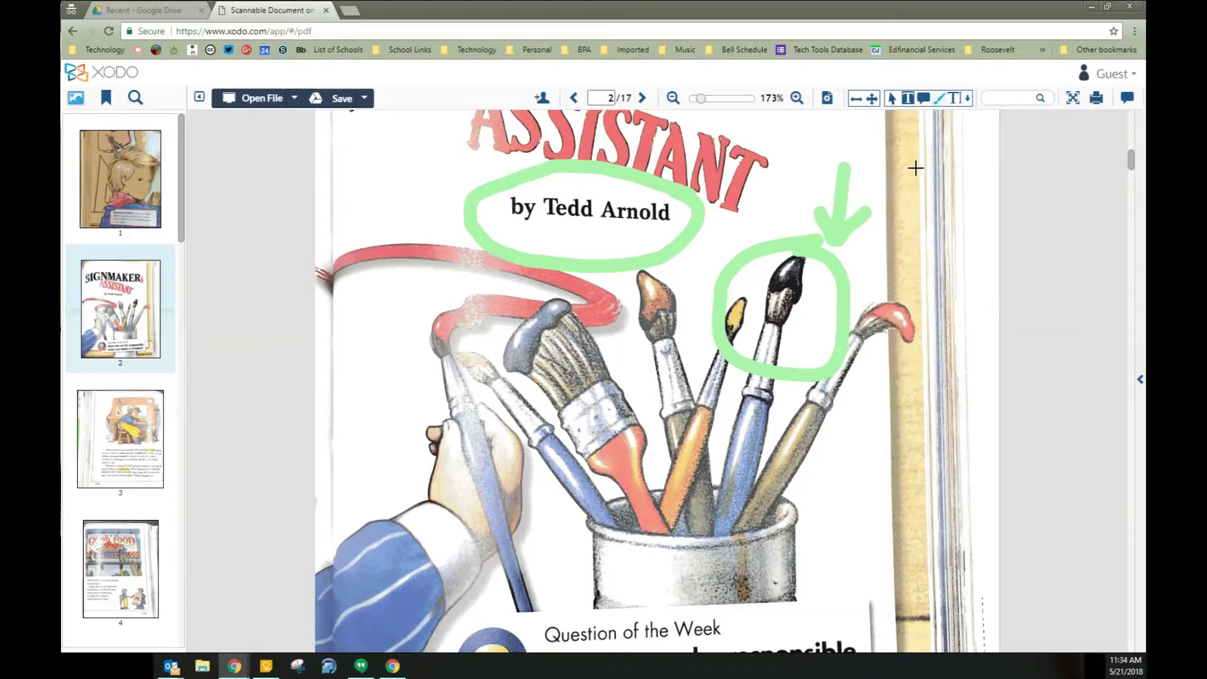
Step: Recolour the freehand circles and arrow red and try line thicknesses of 7, 3, 1 and 12 pt
{"action": "left_click", "coordinate": [893, 101]}
{"action": "left_click", "coordinate": [848, 229]}
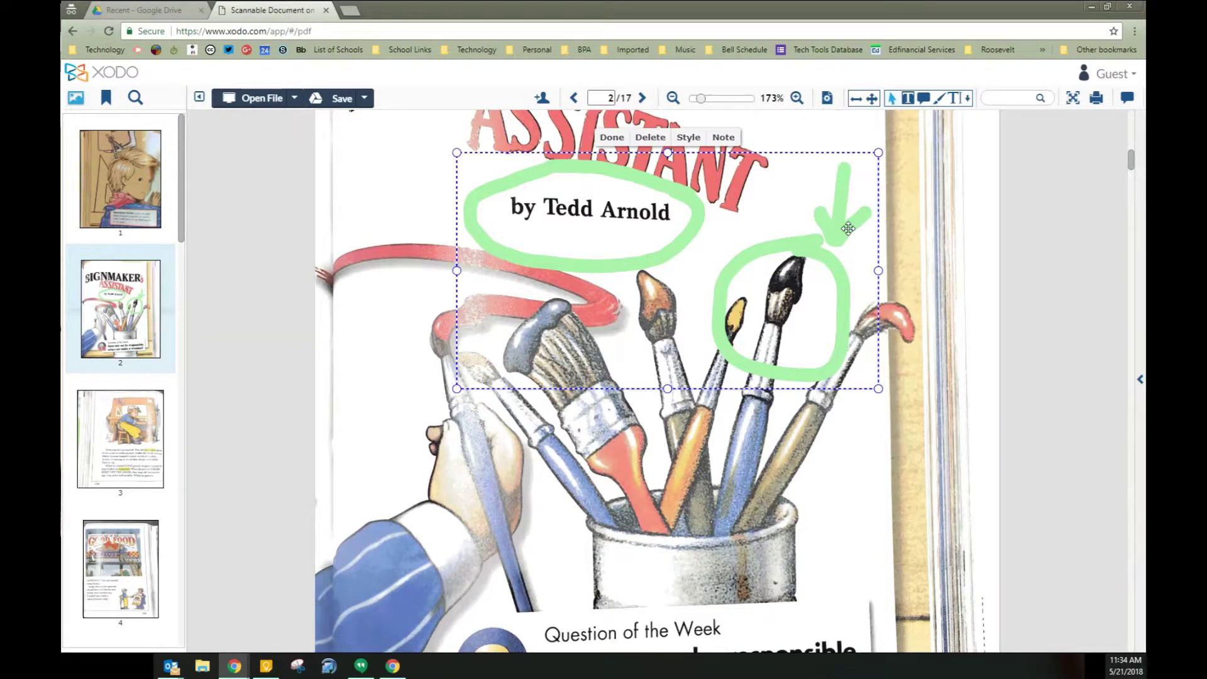
{"action": "left_click", "coordinate": [688, 138]}
{"action": "left_click", "coordinate": [603, 414]}
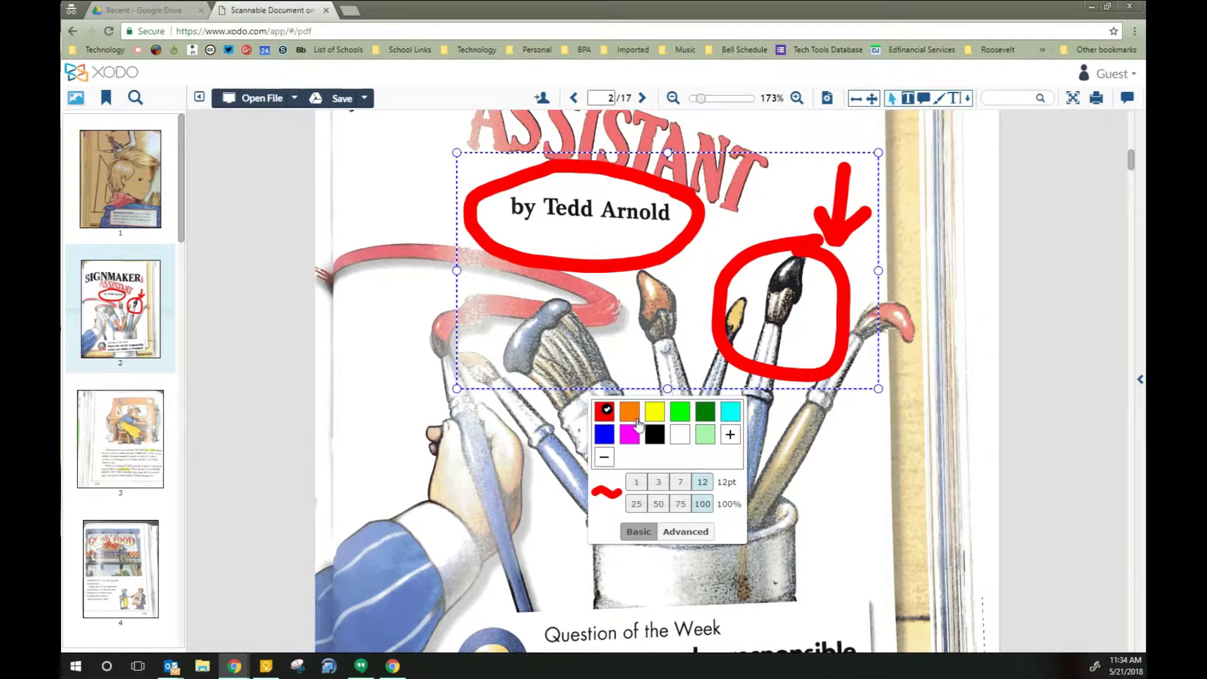
{"action": "left_click", "coordinate": [678, 483]}
{"action": "left_click", "coordinate": [658, 483]}
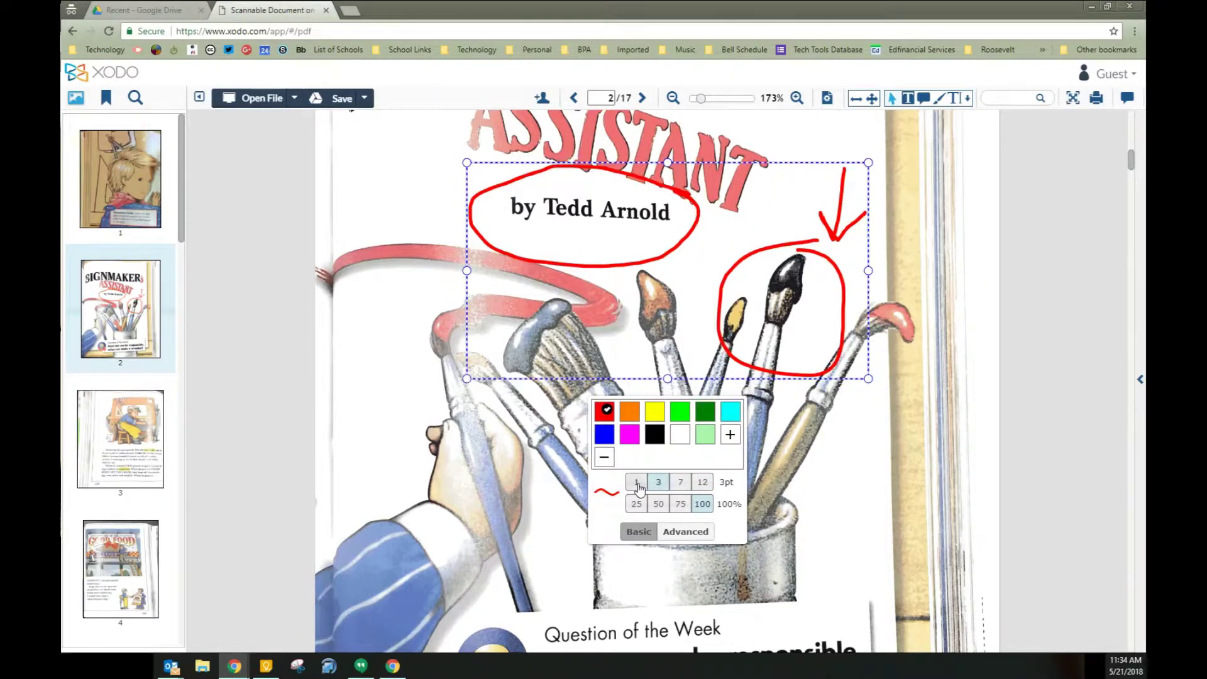
{"action": "left_click", "coordinate": [636, 482]}
{"action": "left_click", "coordinate": [709, 487]}
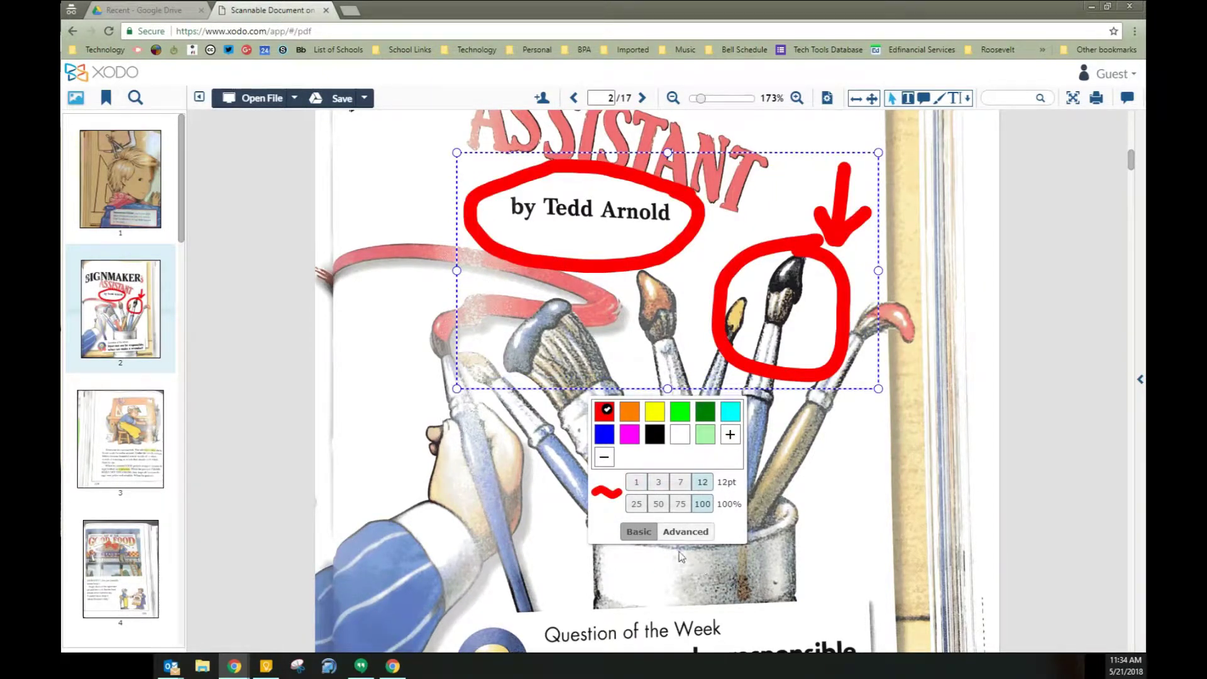
Step: Using the advanced style options, set the freehand markings to thickness 8 and colour them purple
{"action": "left_click", "coordinate": [699, 534]}
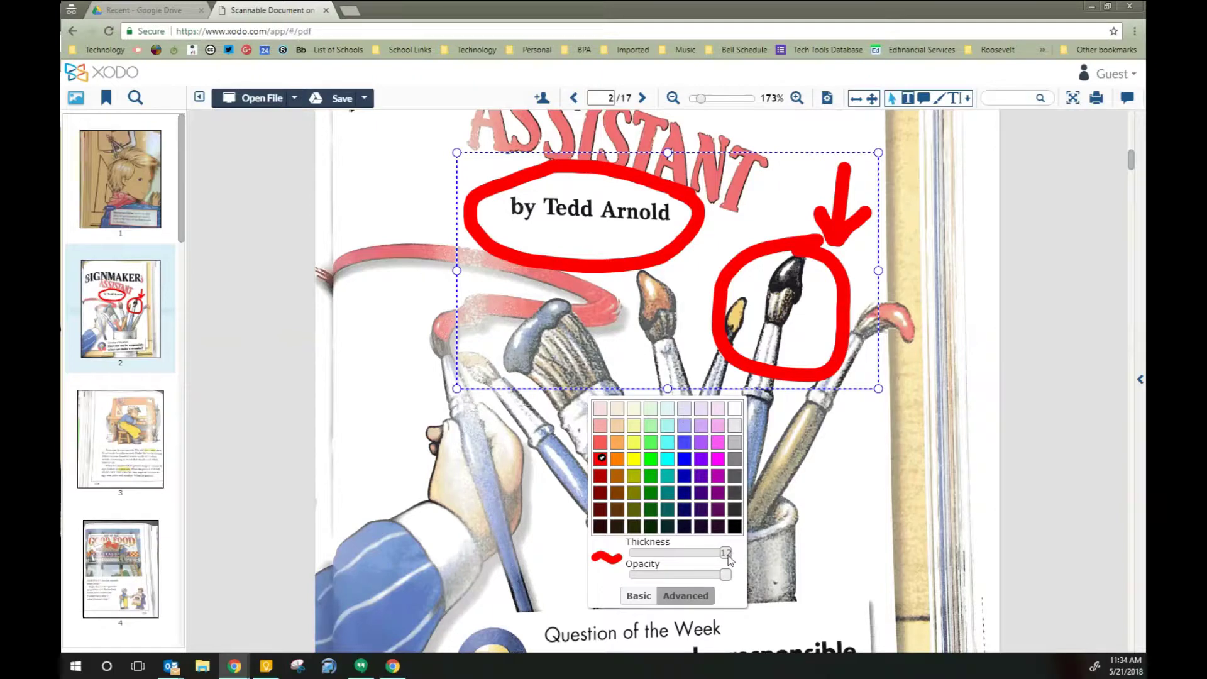
{"action": "mouse_move", "coordinate": [725, 556]}
{"action": "left_mouse_down"}
{"action": "mouse_move", "coordinate": [660, 555]}
{"action": "mouse_move", "coordinate": [703, 559]}
{"action": "mouse_move", "coordinate": [691, 555]}
{"action": "mouse_move", "coordinate": [692, 575]}
{"action": "mouse_move", "coordinate": [656, 574]}
{"action": "mouse_move", "coordinate": [745, 588]}
{"action": "left_mouse_up"}
{"action": "left_click", "coordinate": [702, 458]}
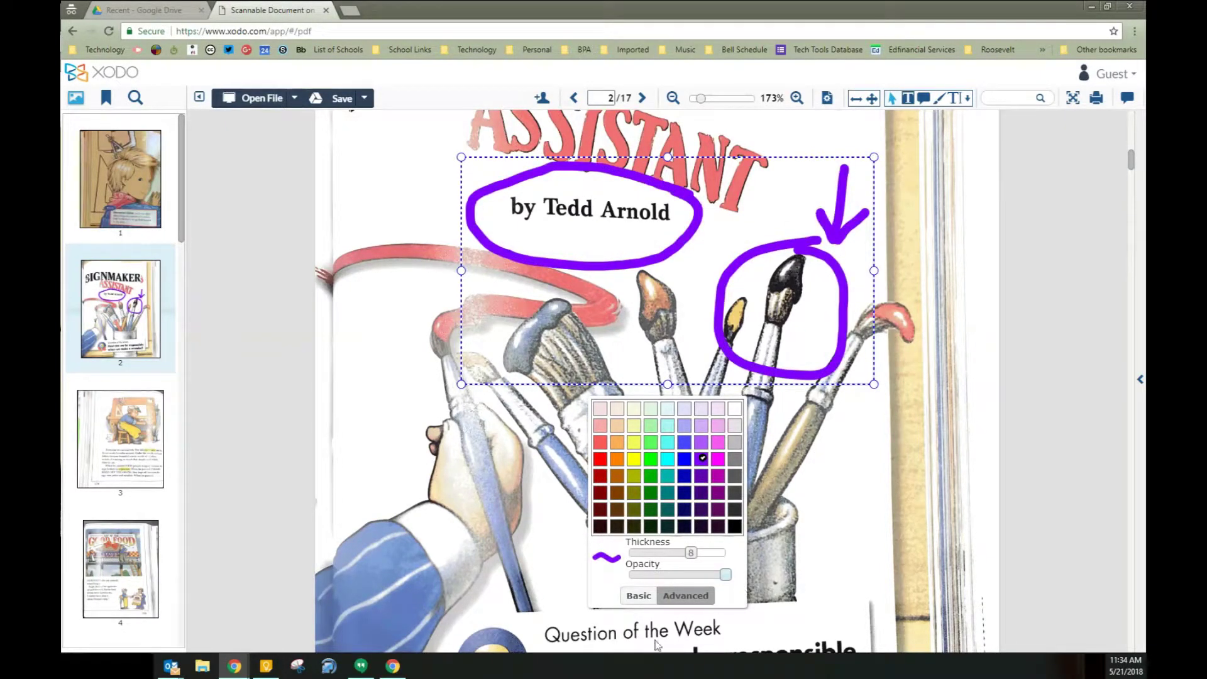
{"action": "left_click", "coordinate": [809, 431]}
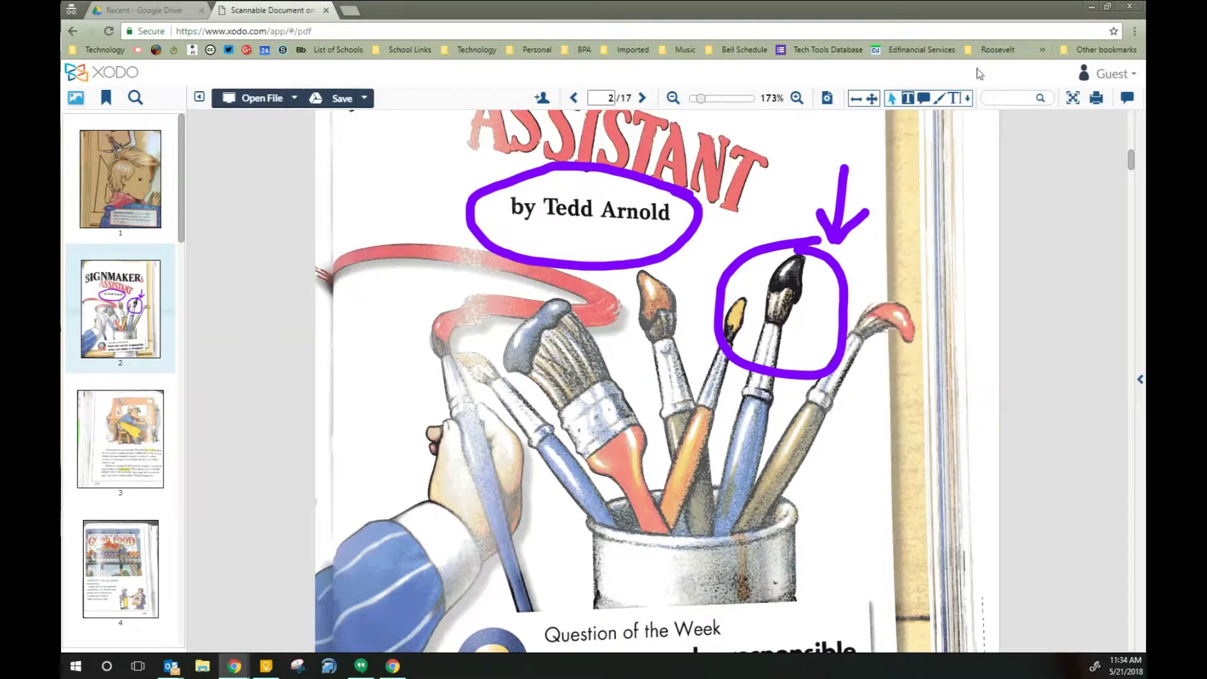
Step: Add the text annotation "type in my answer" in the blank area beside the author credit
{"action": "left_click", "coordinate": [958, 102]}
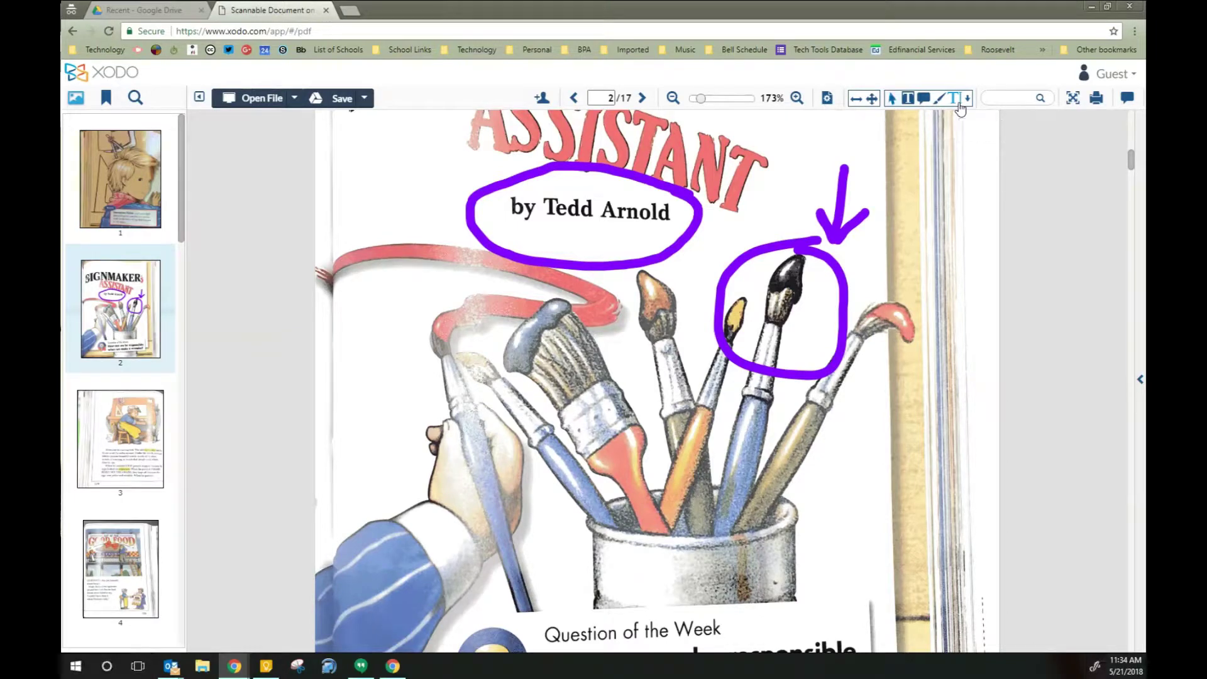
{"action": "left_click", "coordinate": [355, 176]}
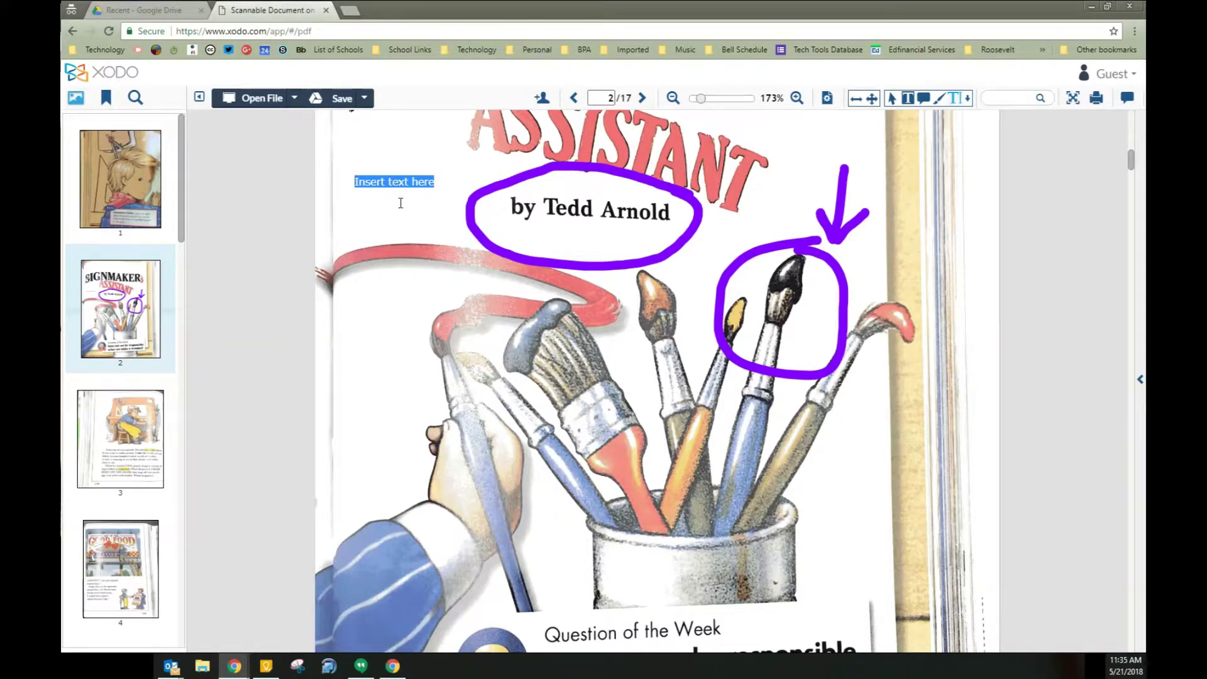
{"action": "type", "text": "type in my a"}
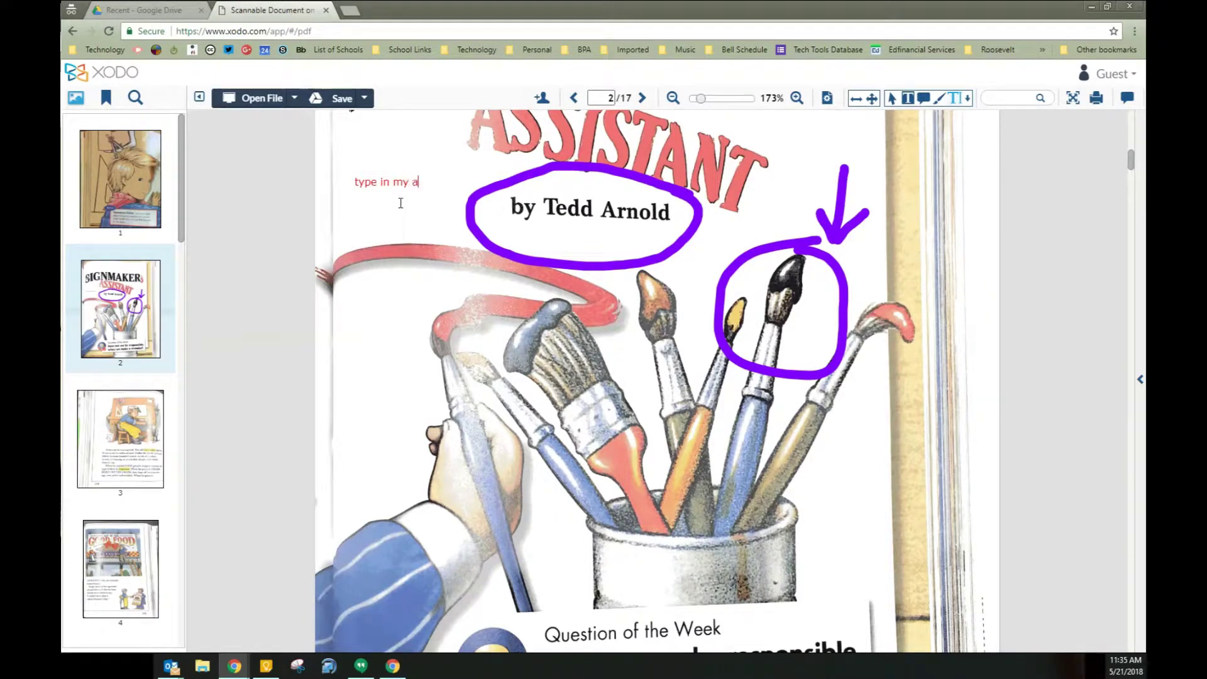
{"action": "type", "text": "nswer"}
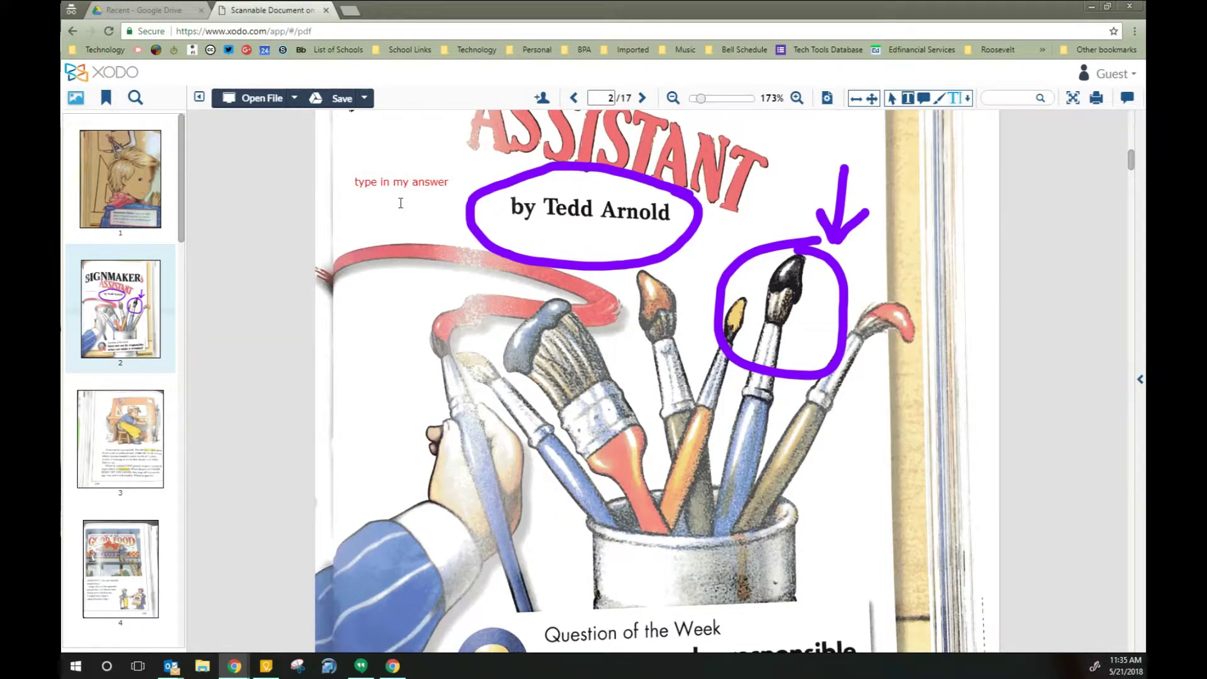
Step: Move the text annotation down below the painted red ribbon, beside the hand holding the brush
{"action": "left_click", "coordinate": [892, 100]}
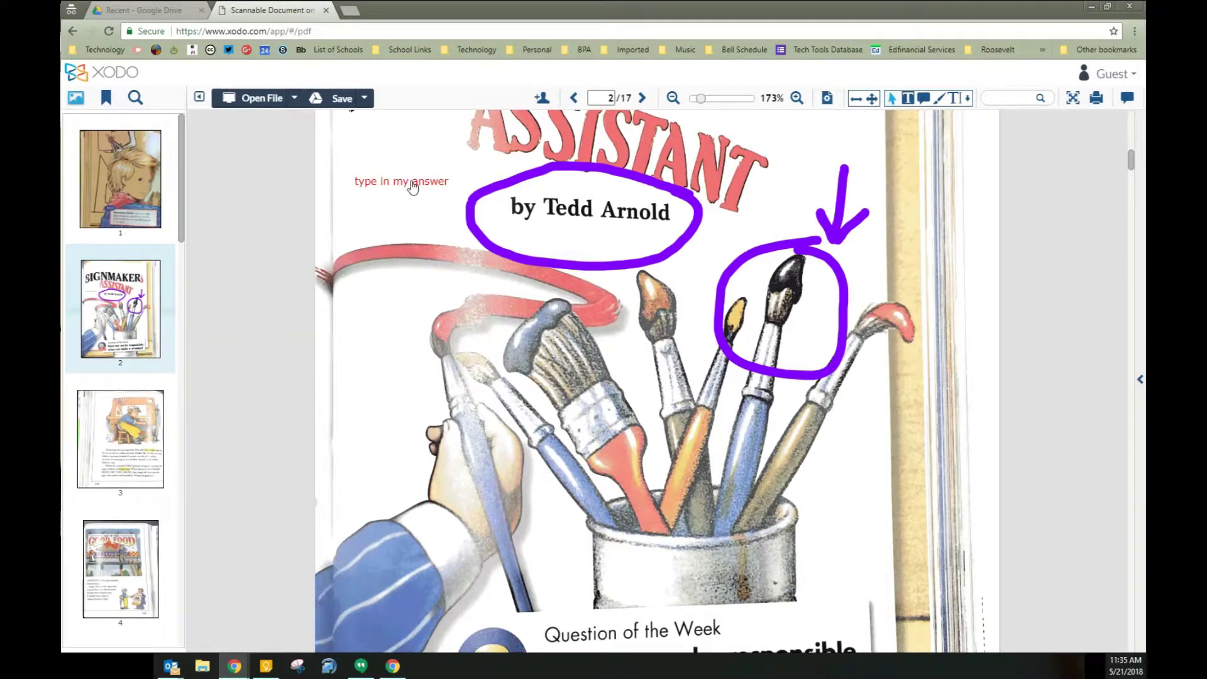
{"action": "left_click", "coordinate": [408, 225]}
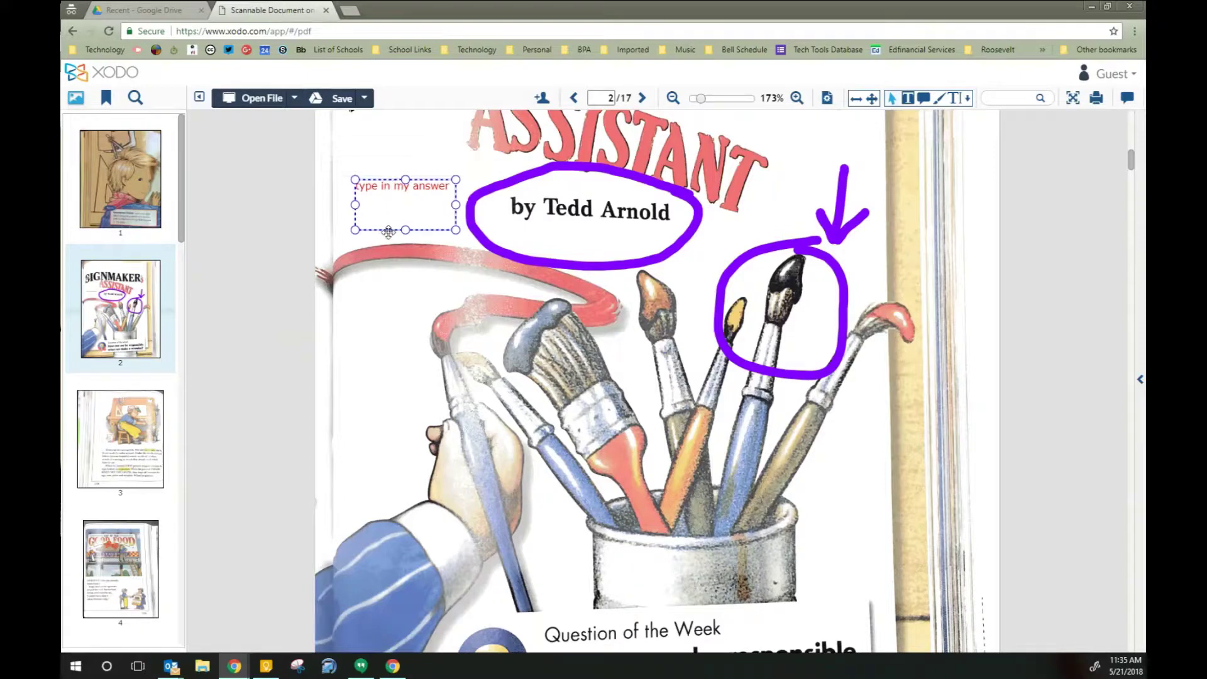
{"action": "left_click_drag", "start_coordinate": [388, 231], "coordinate": [373, 381]}
{"action": "left_click", "coordinate": [372, 335]}
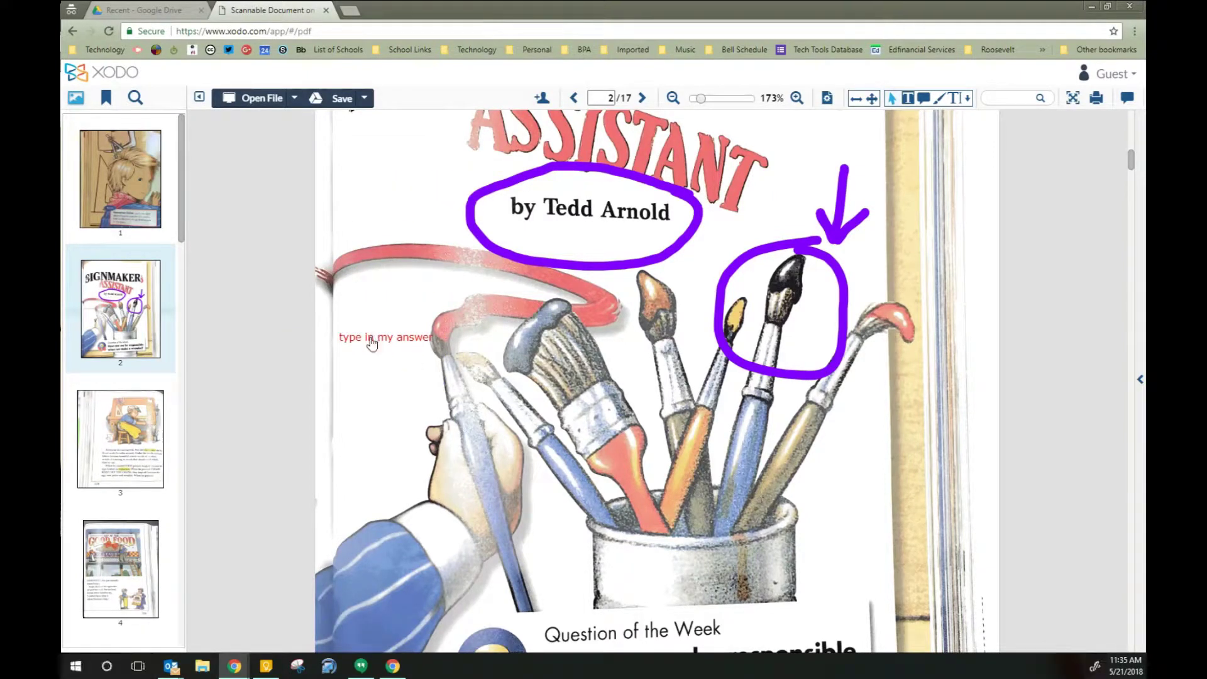
Step: Draw a straight, nearly horizontal line in the blank area beside the word ASSISTANT
{"action": "left_click", "coordinate": [968, 98]}
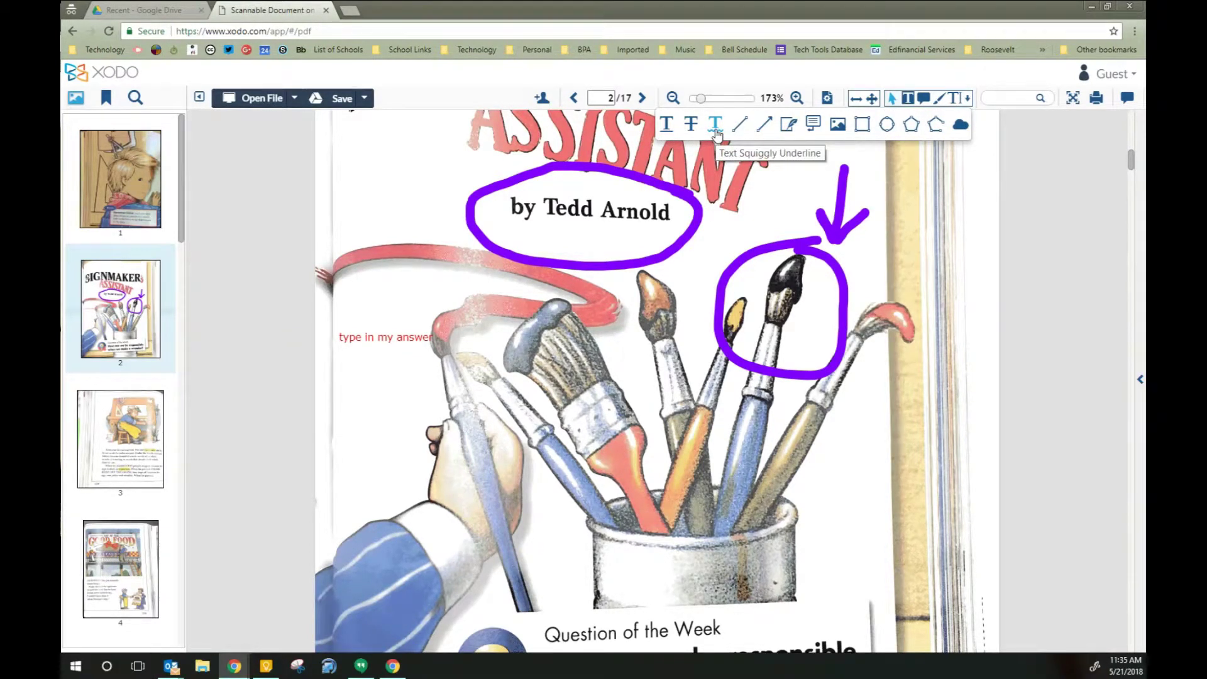
{"action": "left_click", "coordinate": [740, 125]}
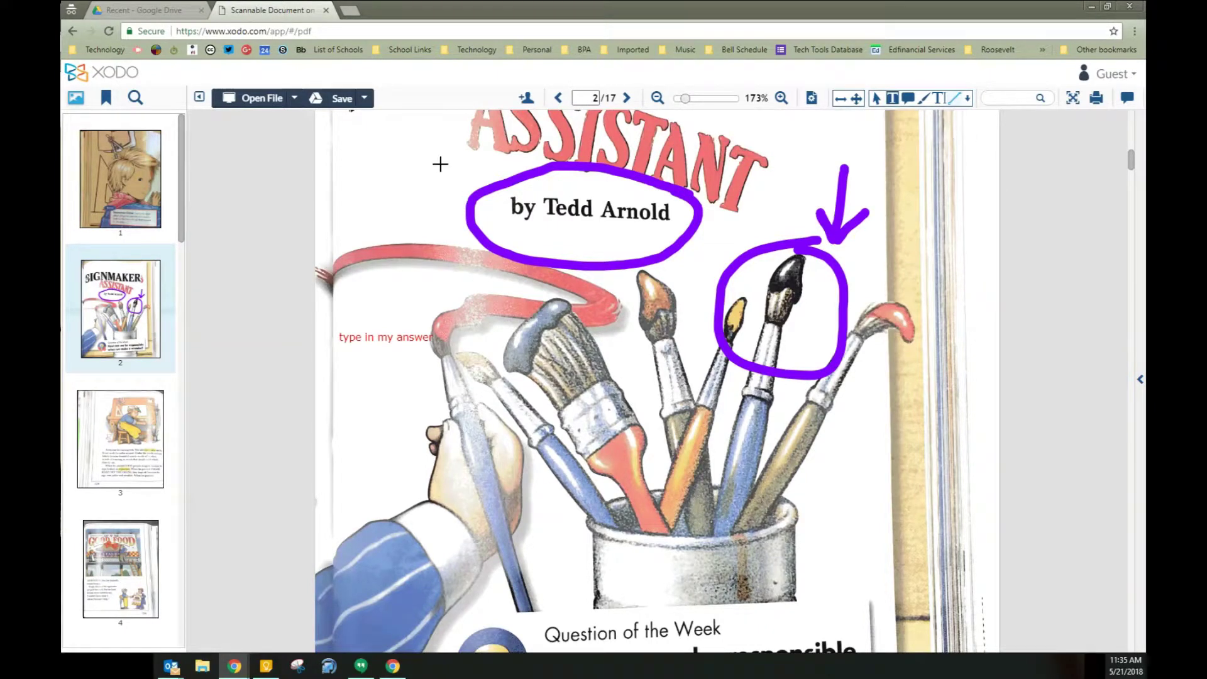
{"action": "left_click_drag", "start_coordinate": [367, 182], "coordinate": [515, 173]}
{"action": "left_click", "coordinate": [812, 98]}
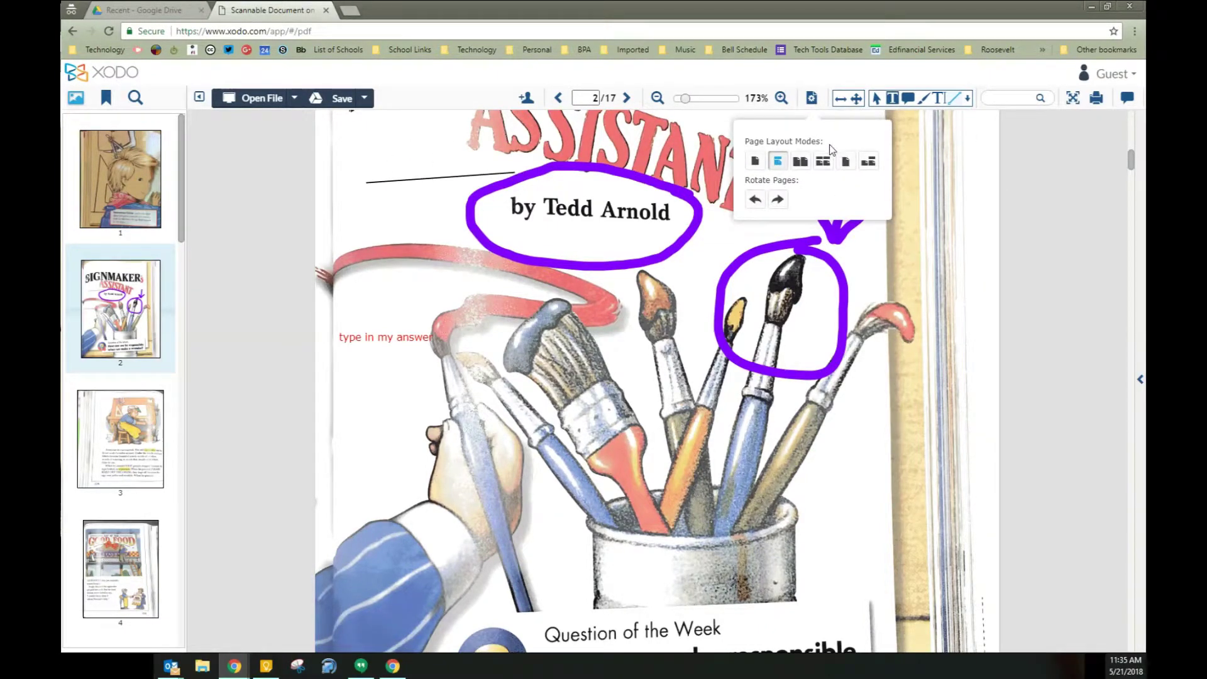
Step: Draw a small rectangle above the purple arrow and a second rectangle over the brush handles beside the paint can
{"action": "left_click", "coordinate": [967, 98]}
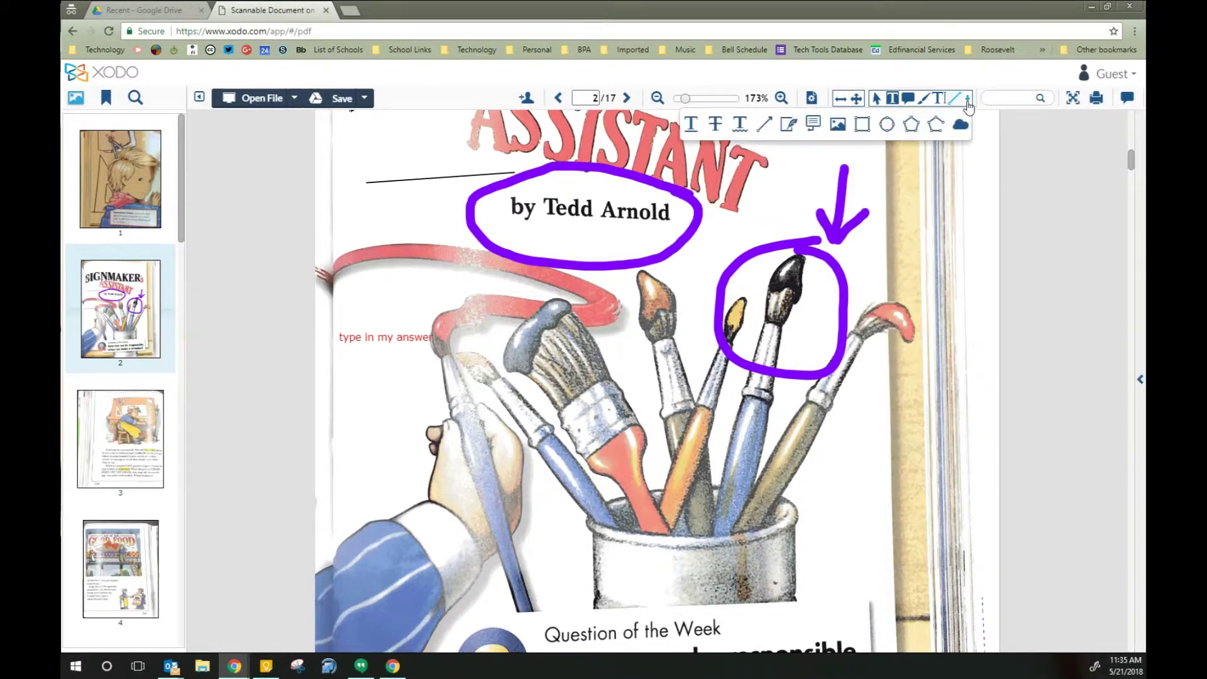
{"action": "left_click", "coordinate": [863, 126]}
{"action": "mouse_move", "coordinate": [789, 133]}
{"action": "left_mouse_down"}
{"action": "mouse_move", "coordinate": [877, 178]}
{"action": "mouse_move", "coordinate": [865, 170]}
{"action": "left_mouse_up"}
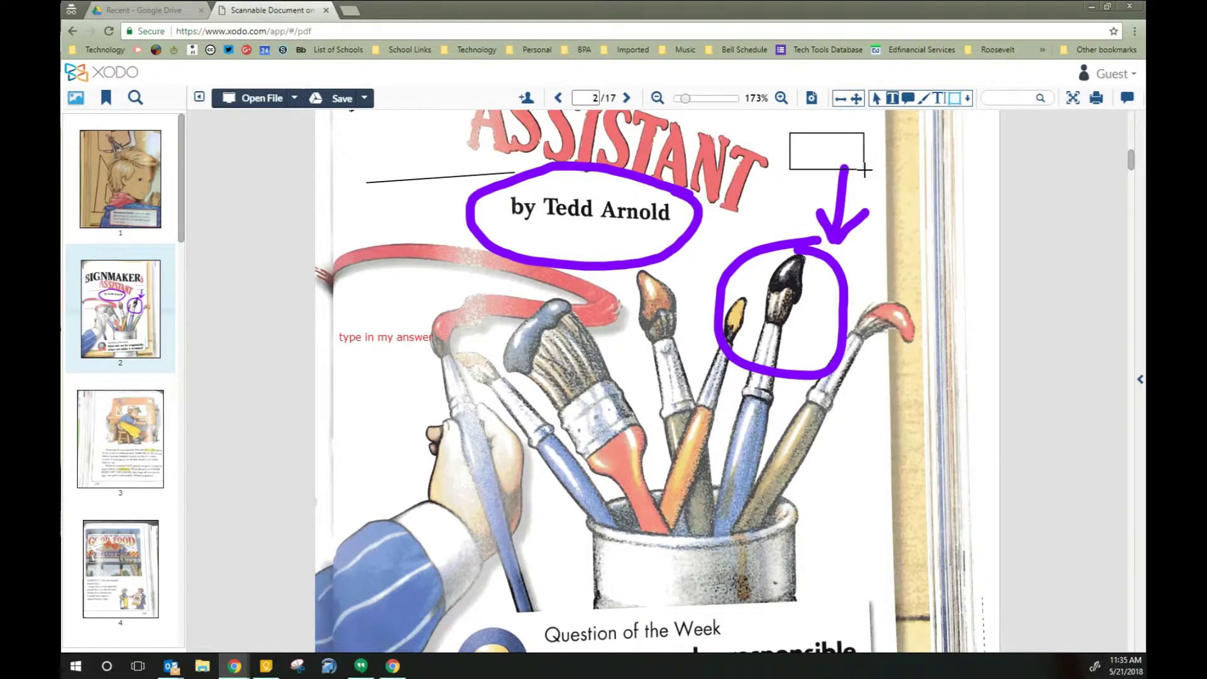
{"action": "left_click", "coordinate": [966, 98]}
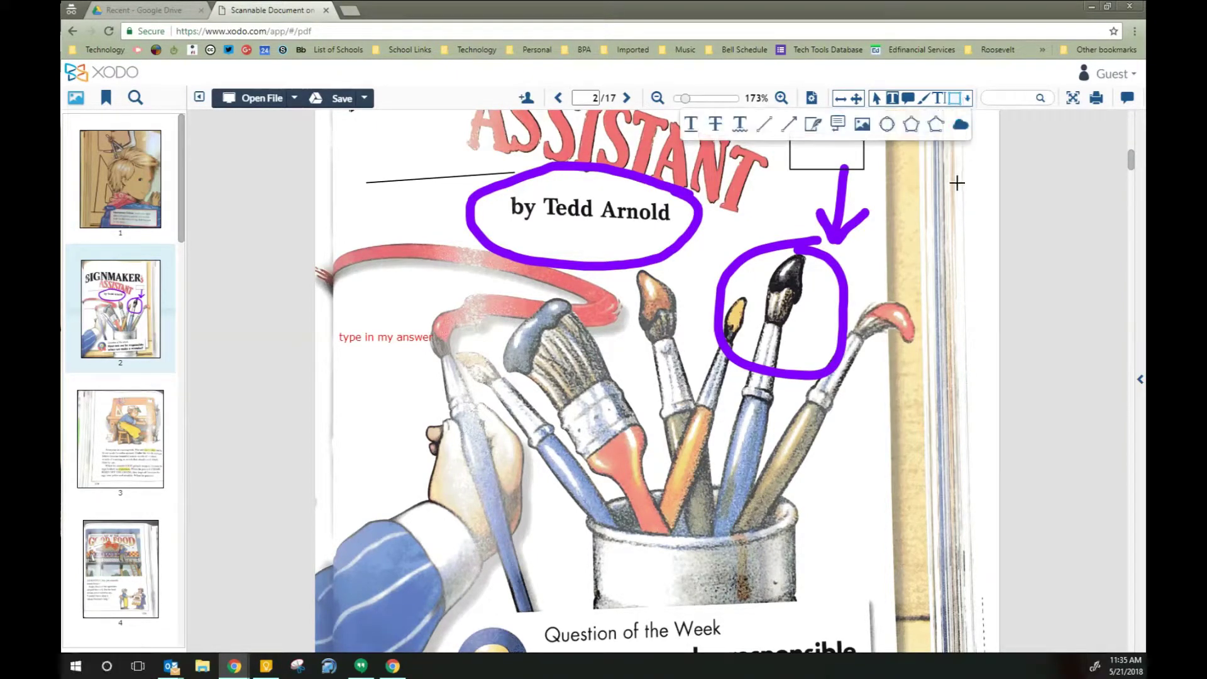
{"action": "left_click", "coordinate": [895, 127]}
{"action": "mouse_move", "coordinate": [520, 495]}
{"action": "left_mouse_down"}
{"action": "mouse_move", "coordinate": [574, 560]}
{"action": "mouse_move", "coordinate": [605, 561]}
{"action": "left_mouse_up"}
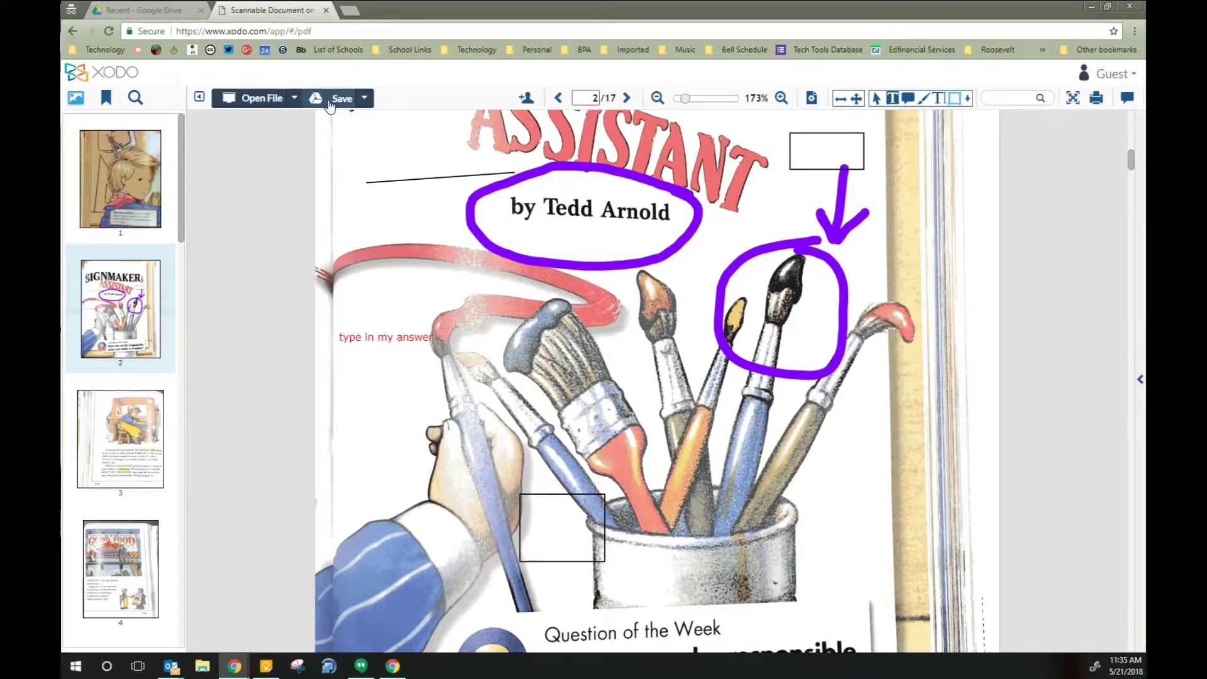
Step: Save the annotated PDF back to Google Drive
{"action": "left_click", "coordinate": [365, 98]}
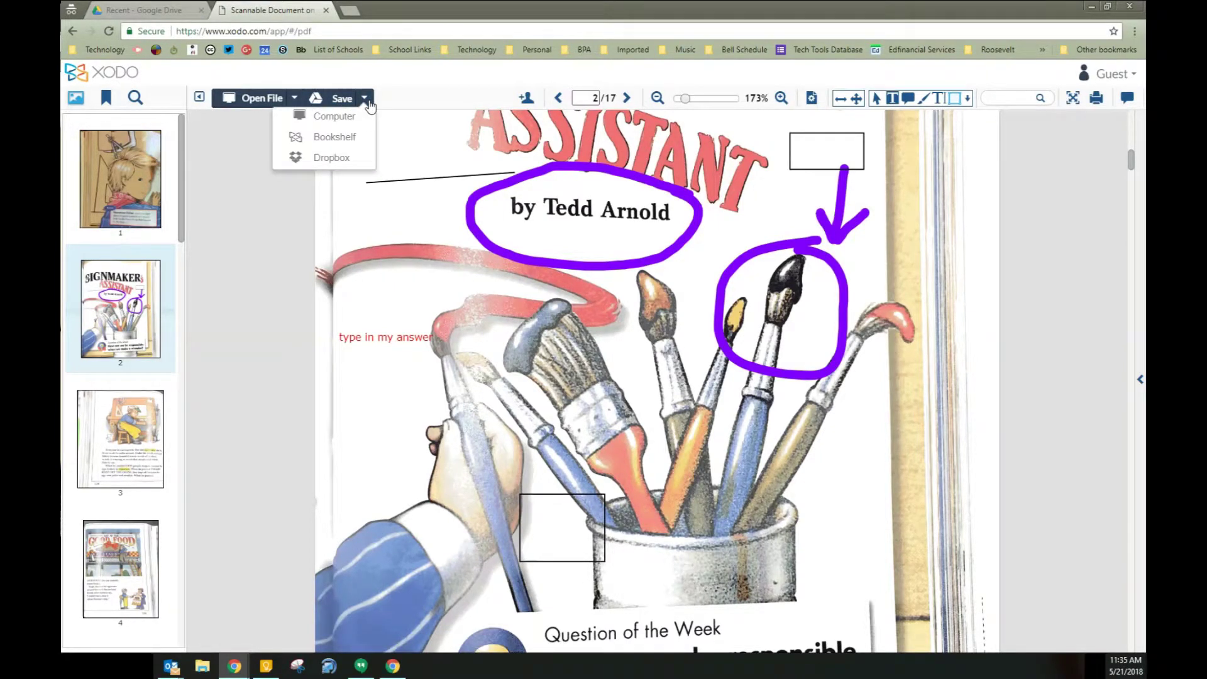
{"action": "left_click", "coordinate": [322, 100]}
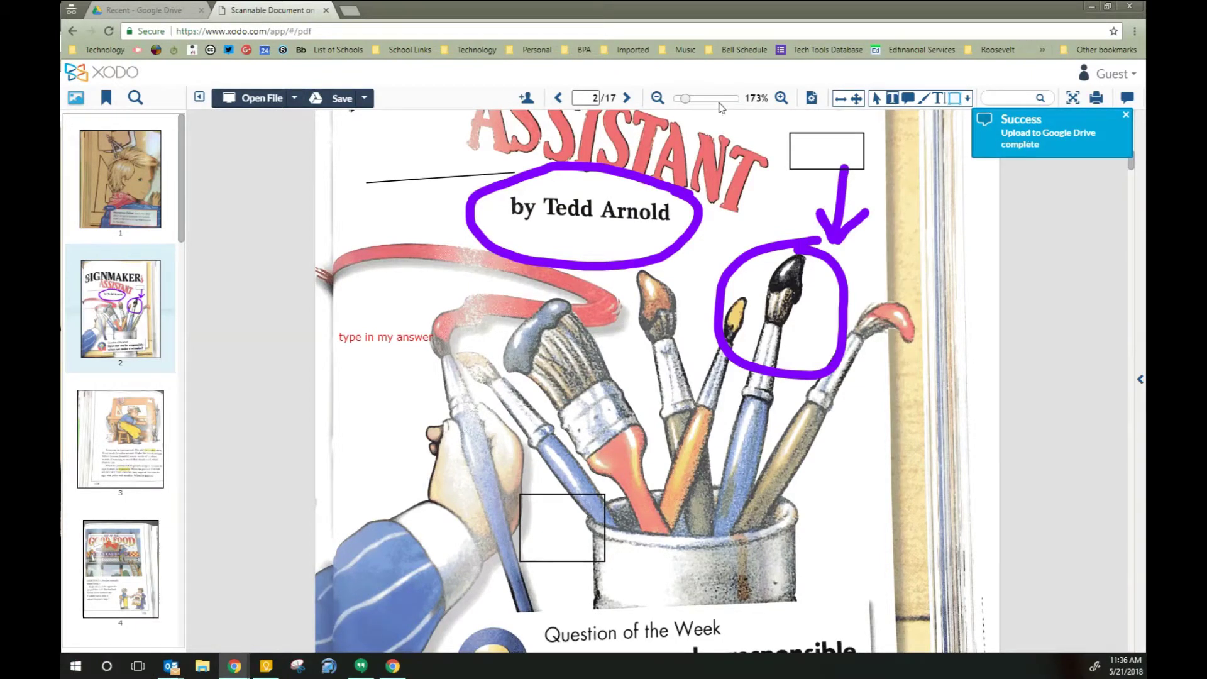
Step: Switch to Google Drive, dismiss the rename prompt, and reopen the saved PDF from My Drive to check the annotations on page 2
{"action": "left_click", "coordinate": [150, 12]}
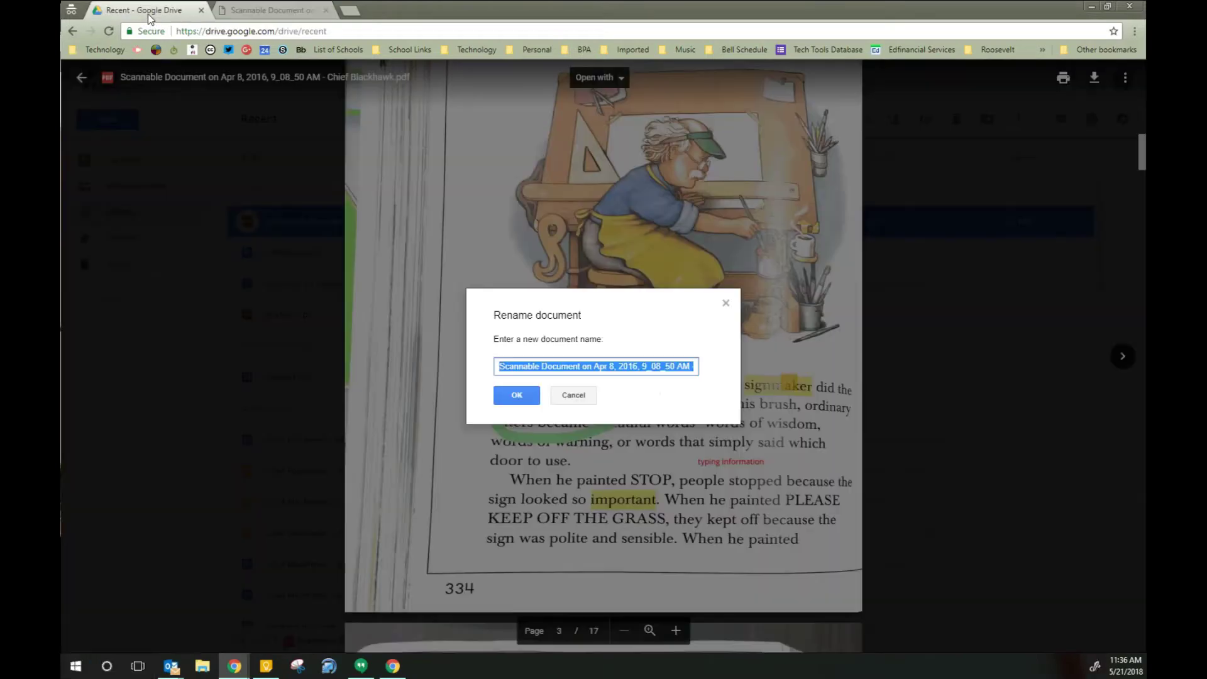
{"action": "left_click", "coordinate": [726, 303]}
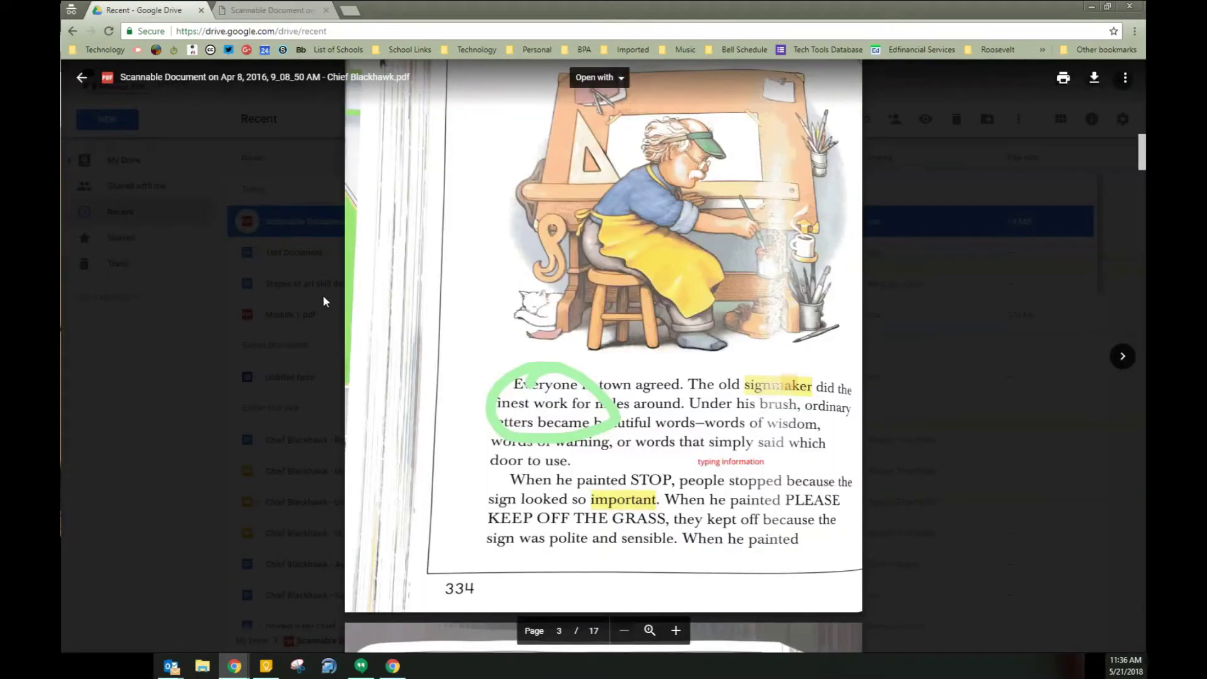
{"action": "left_click", "coordinate": [323, 296]}
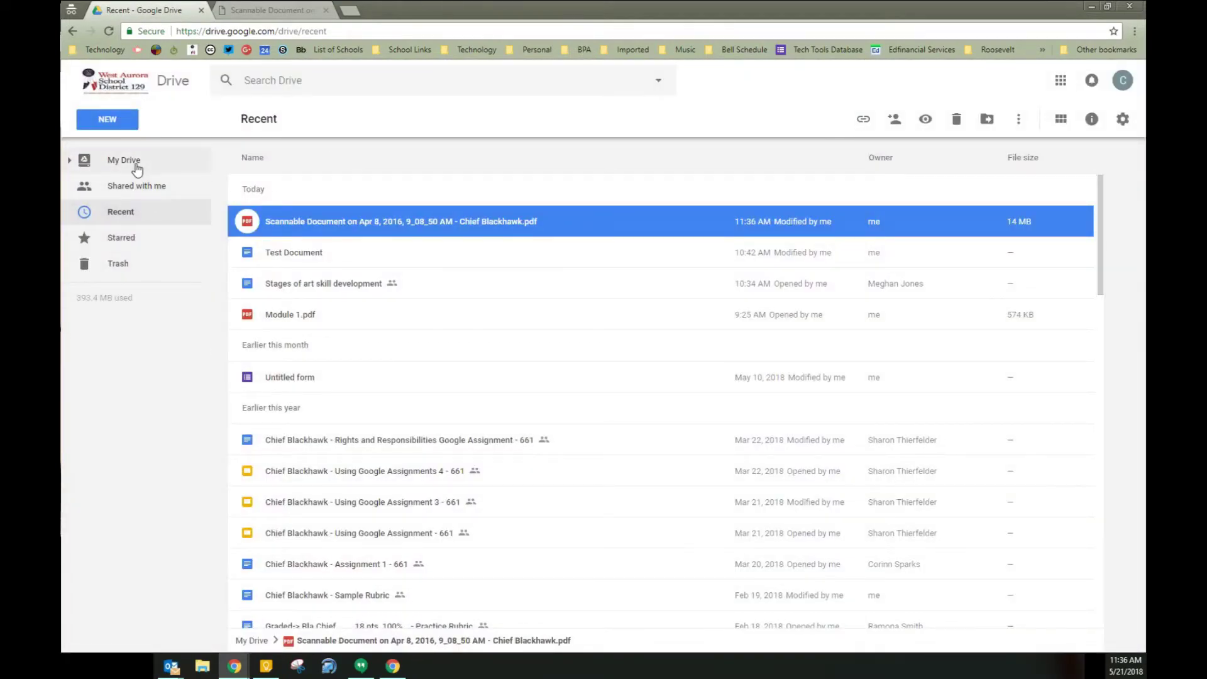
{"action": "left_click", "coordinate": [108, 161]}
{"action": "double_click", "coordinate": [487, 229]}
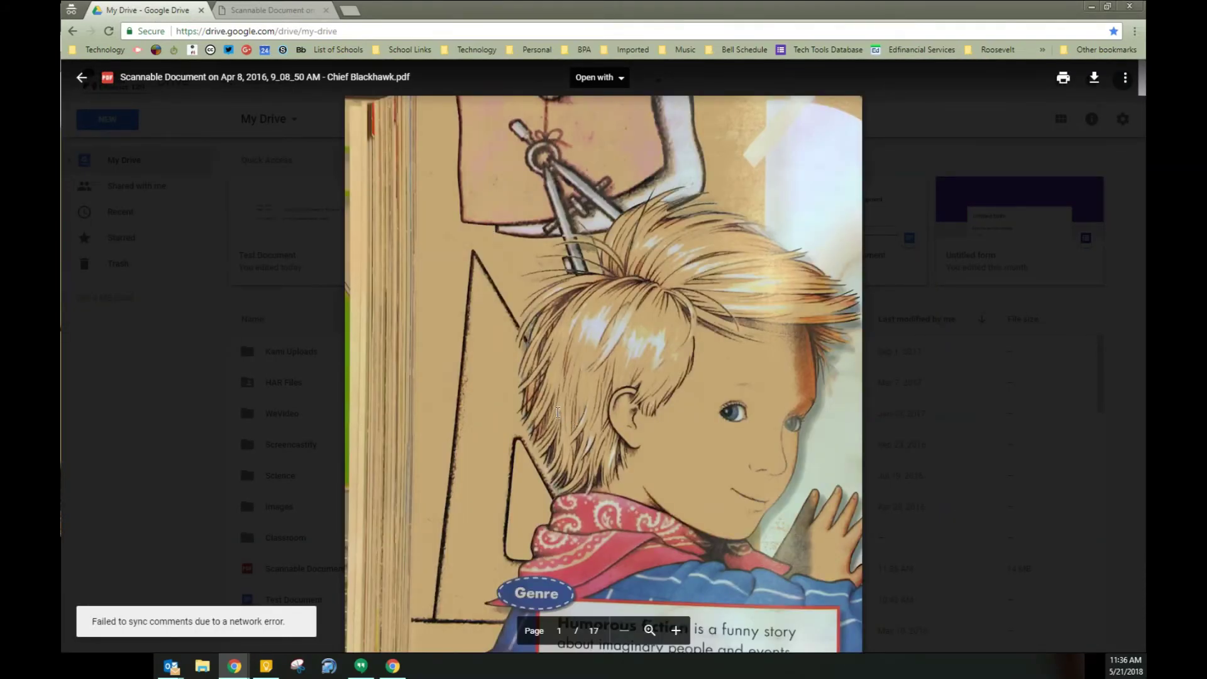
{"action": "scroll", "coordinate": [557, 412], "scroll_direction": "down", "scroll_amount": 10}
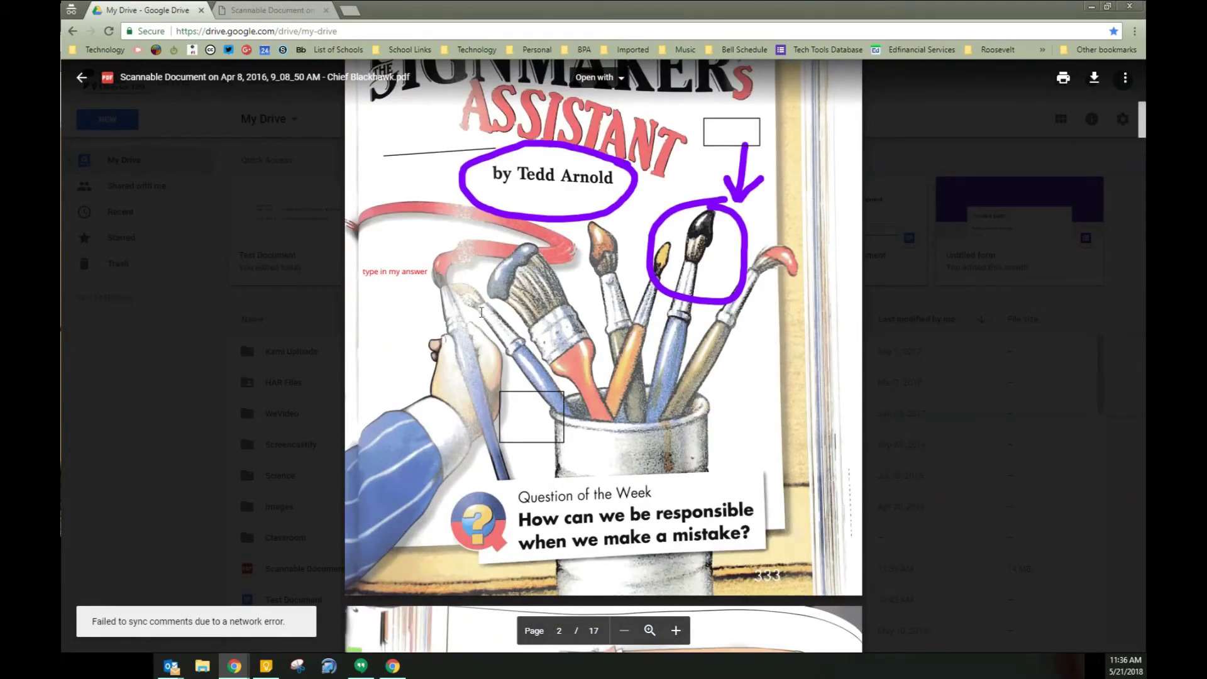